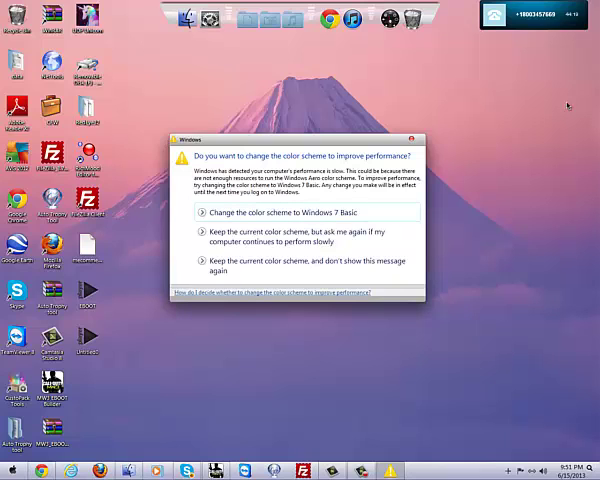
# Close the 'change the color scheme' performance warning with its red X
pyautogui.click(263, 249)
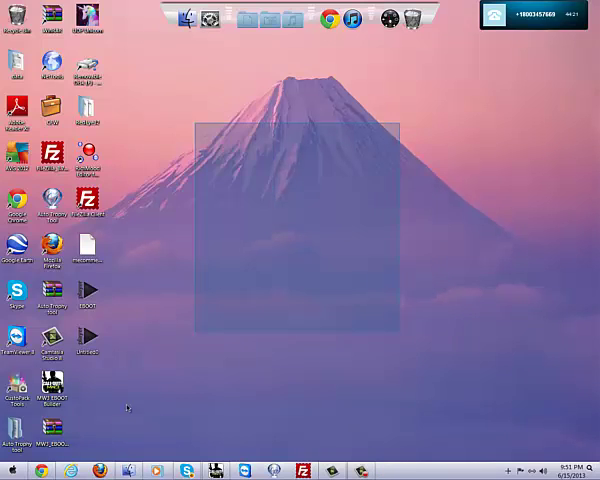
# Restore the minimized Chrome upload window, then wait until the colour-scheme warning reappears
pyautogui.moveTo(399, 123); pyautogui.dragTo(127, 404)
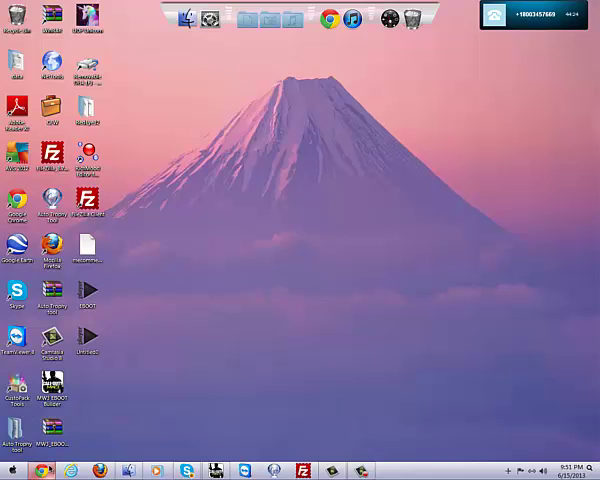
pyautogui.click(41, 470)
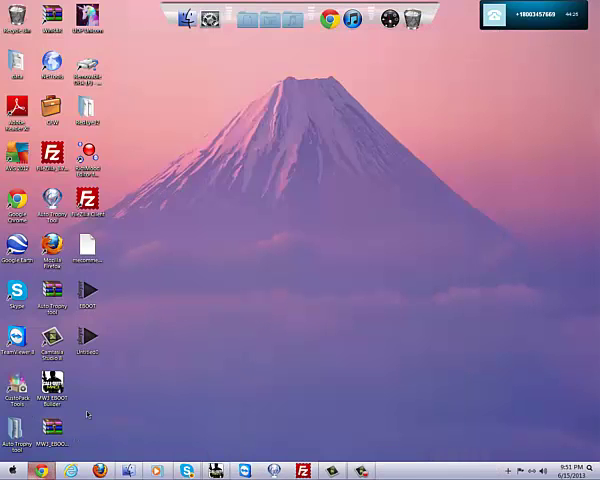
pyautogui.moveTo(181, 264); pyautogui.dragTo(576, 125)
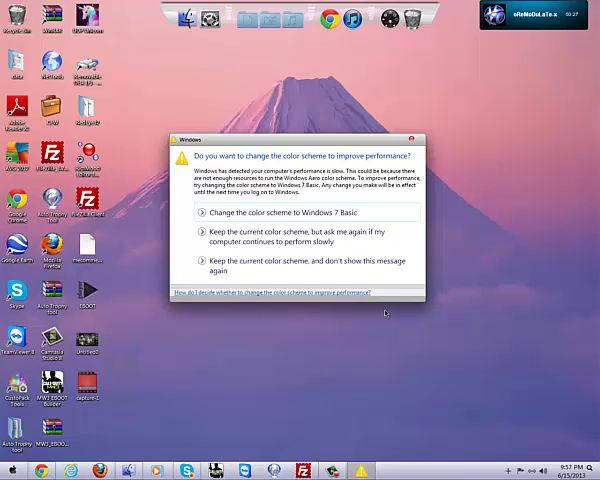
# Close the colour-scheme warning with its red X, then again when it reappears
pyautogui.click(411, 139)
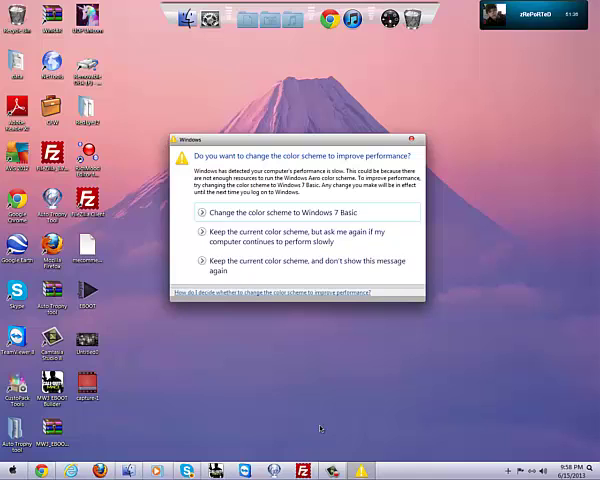
pyautogui.click(411, 139)
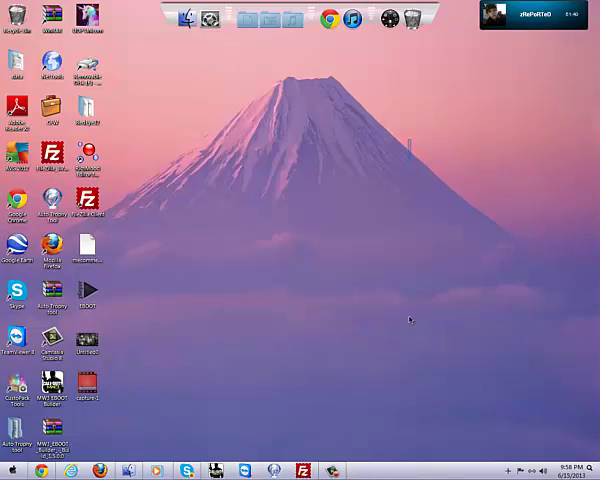
pyautogui.click(333, 470)
pyautogui.click(333, 470)
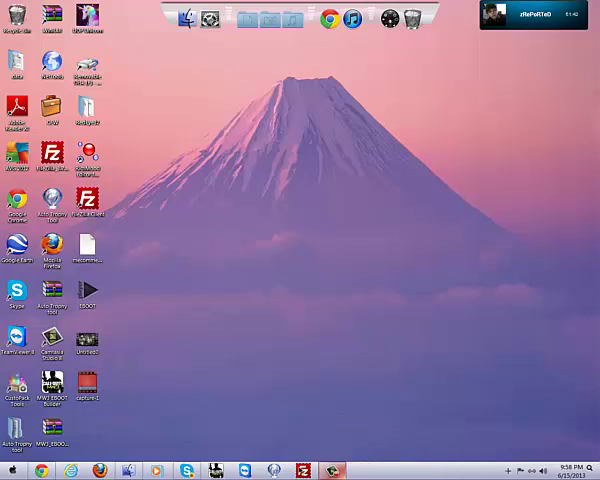
pyautogui.moveTo(254, 283); pyautogui.dragTo(308, 168)
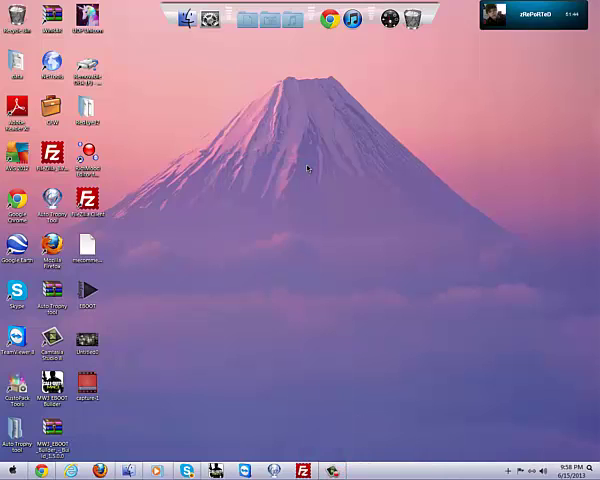